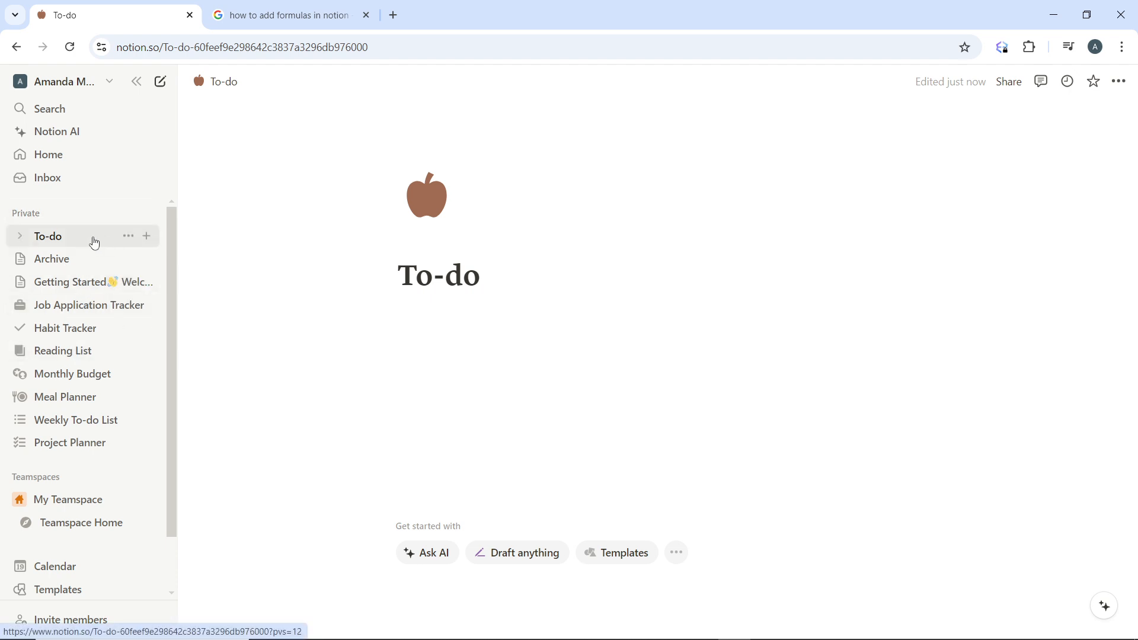
Insert an inline database in the body of the empty To-do page
{"action": "left_click", "coordinate": [476, 315]}
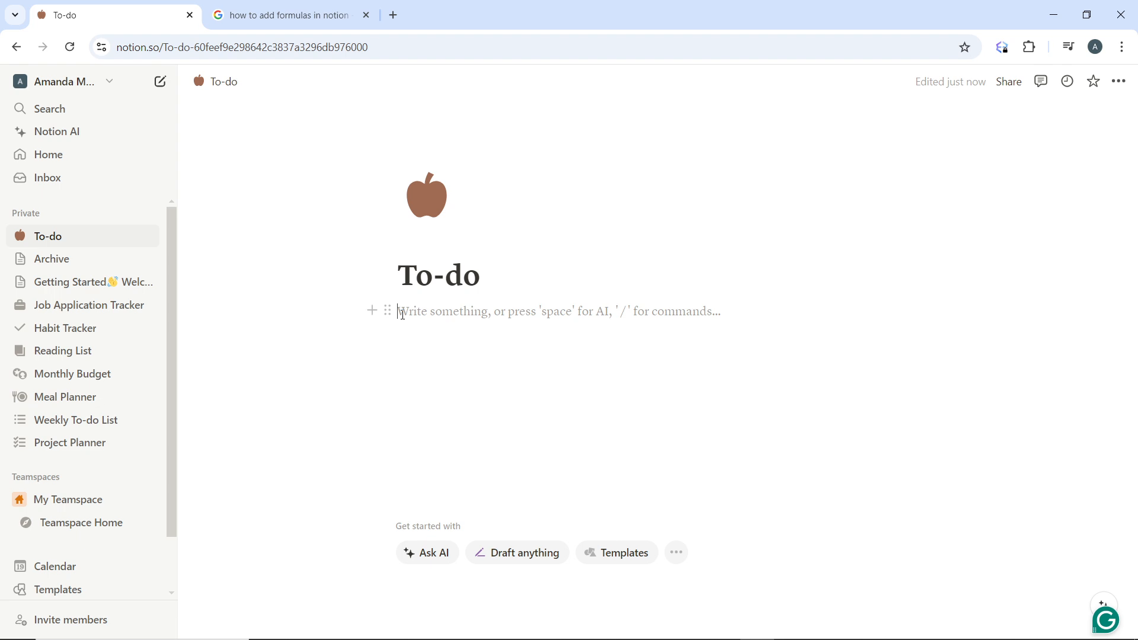
{"action": "type", "text": "/"}
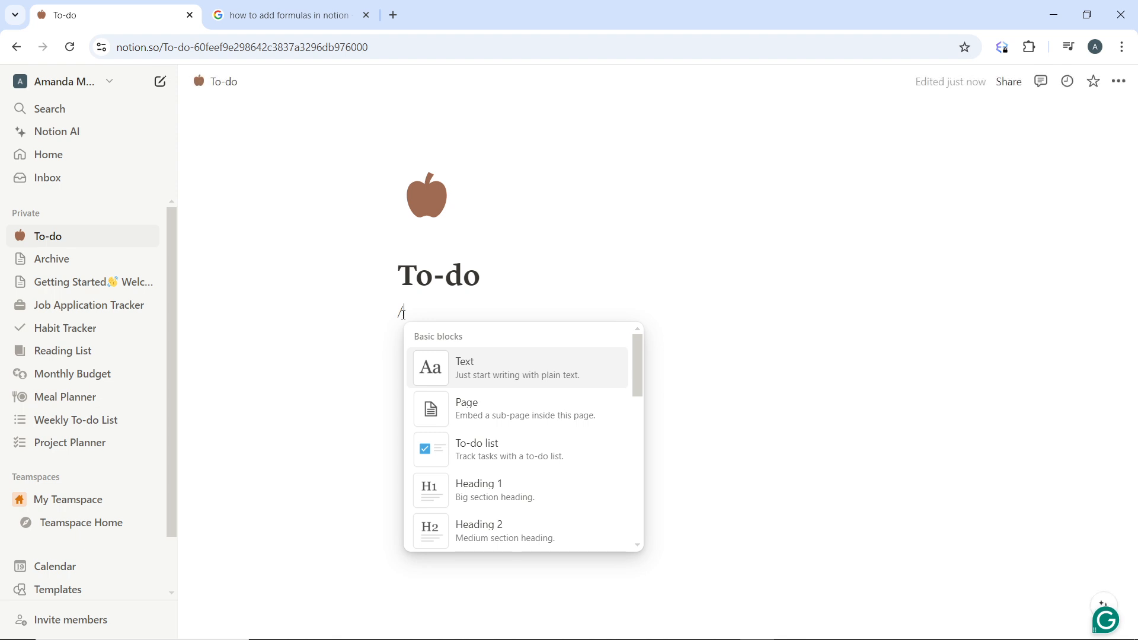
{"action": "type", "text": "da"}
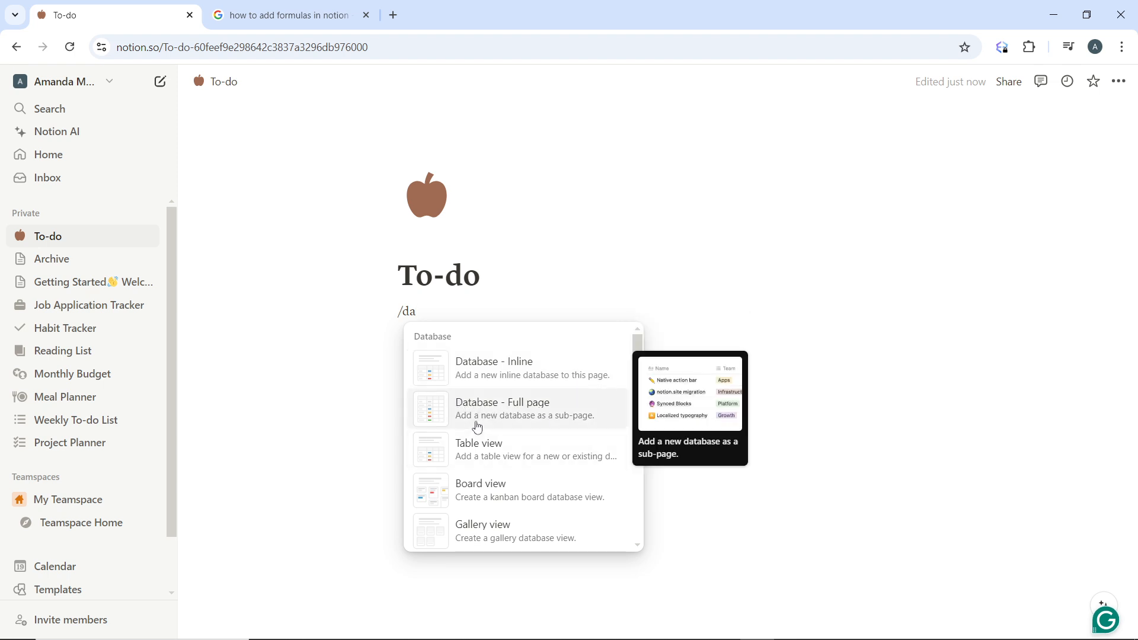
{"action": "left_click", "coordinate": [495, 381]}
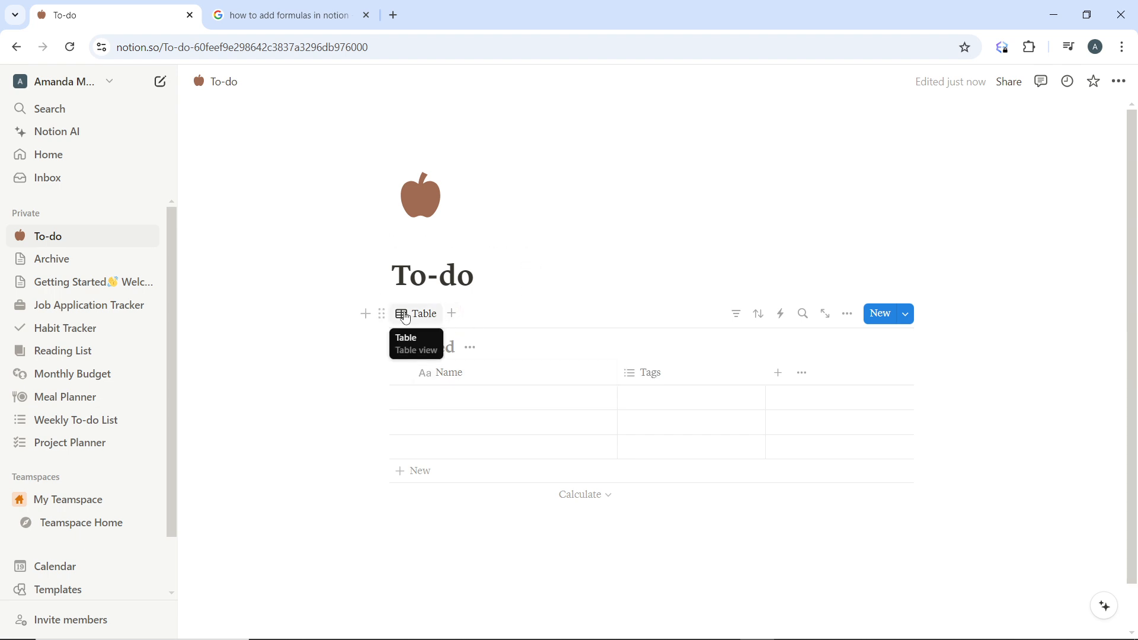
Add a Board view to the new database and title the database "Edit Task"
{"action": "left_click", "coordinate": [452, 313]}
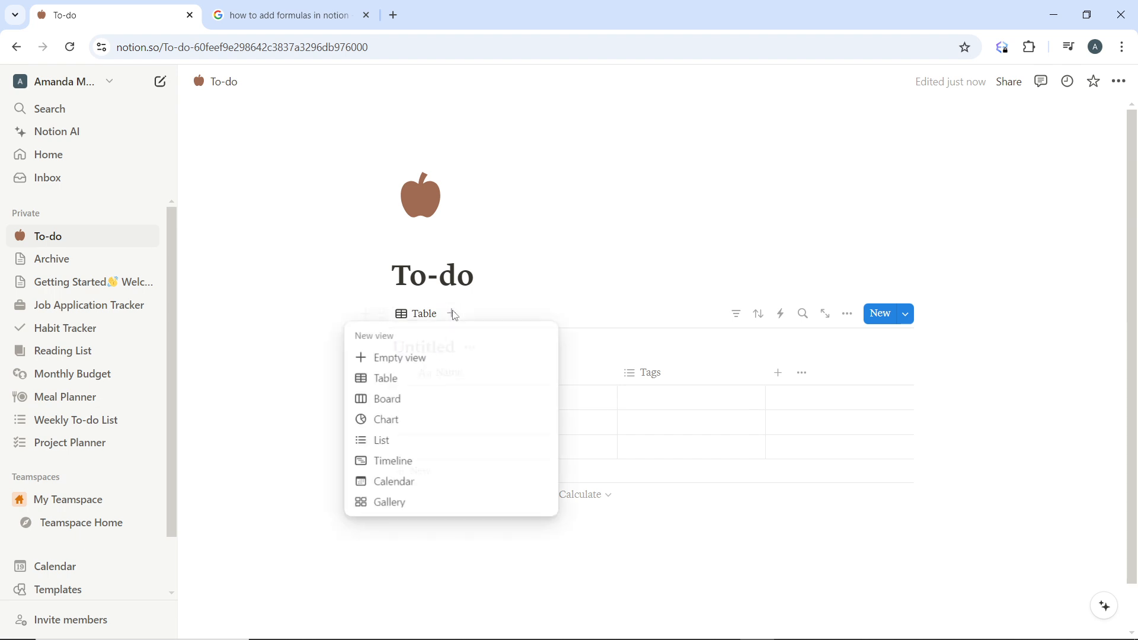
{"action": "left_click", "coordinate": [426, 406]}
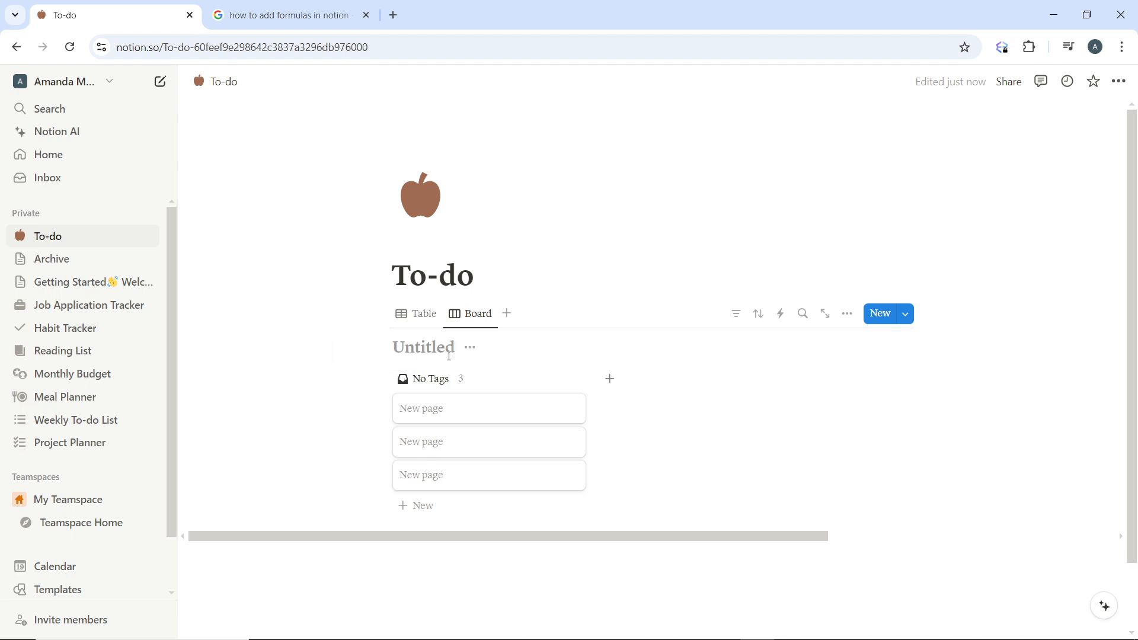
{"action": "type", "text": "Ed"}
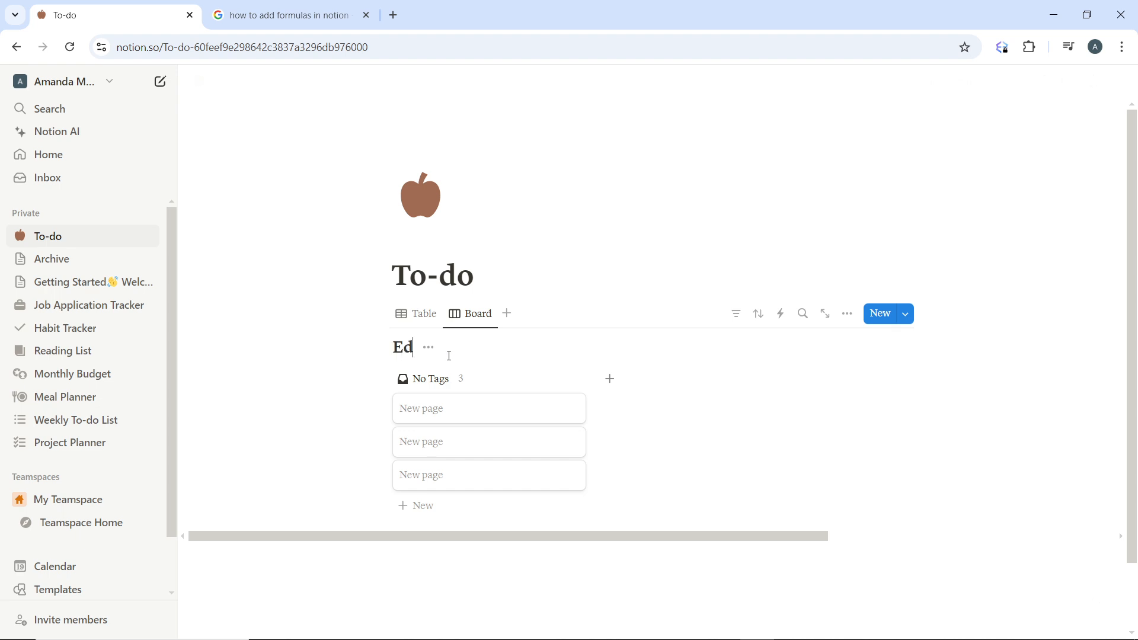
{"action": "type", "text": "it Task"}
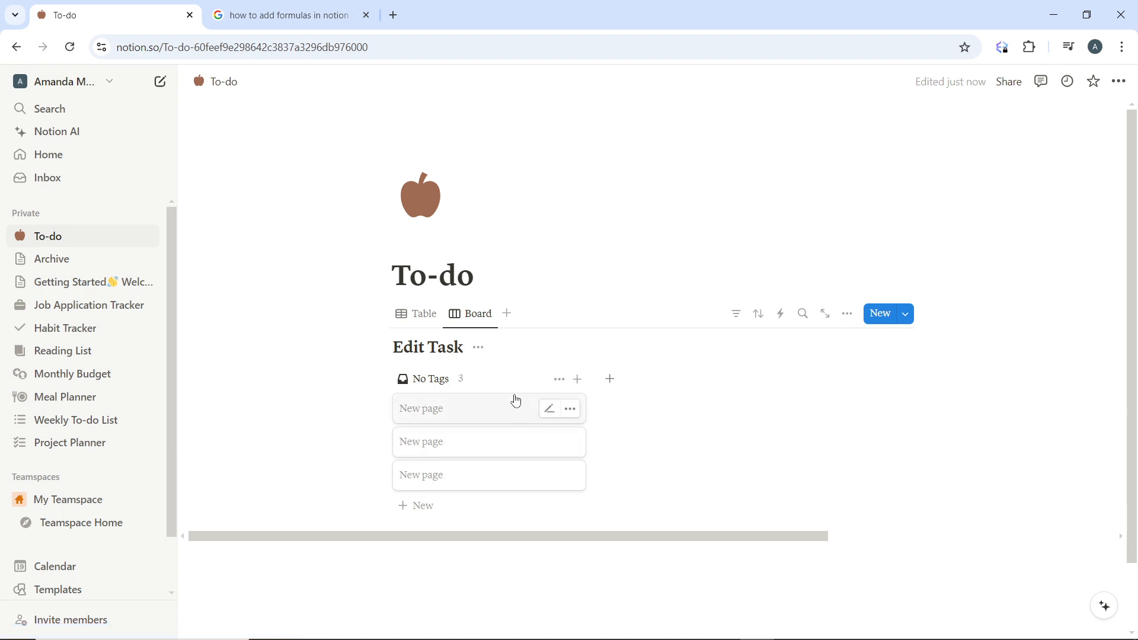
{"action": "left_click", "coordinate": [572, 410]}
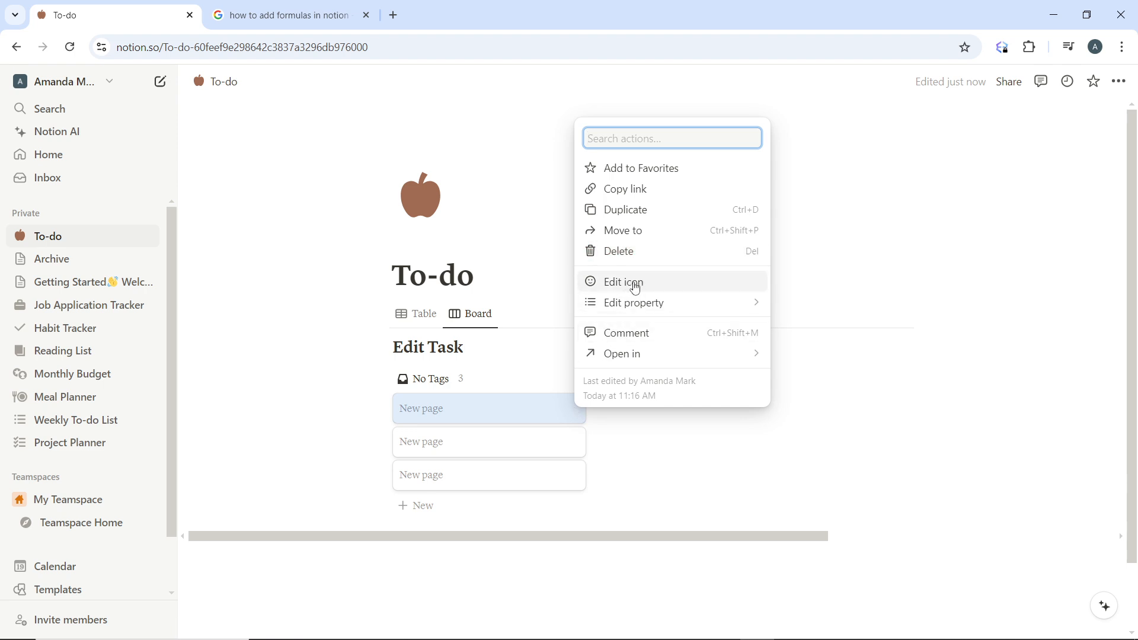
{"action": "mouse_move", "coordinate": [639, 299]}
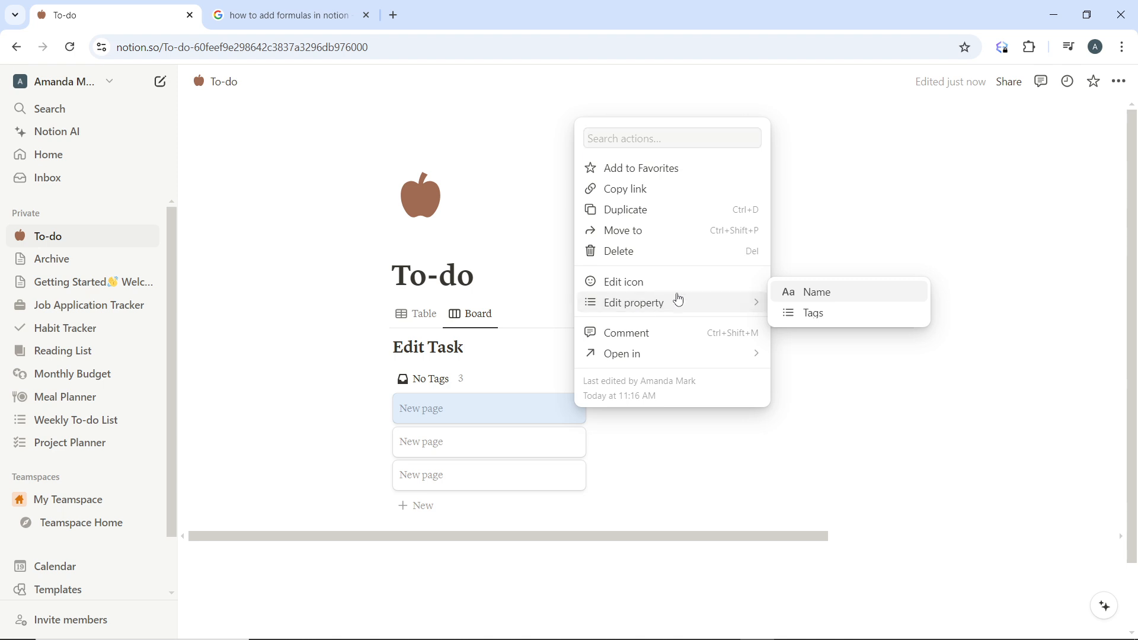
{"action": "left_click", "coordinate": [827, 313]}
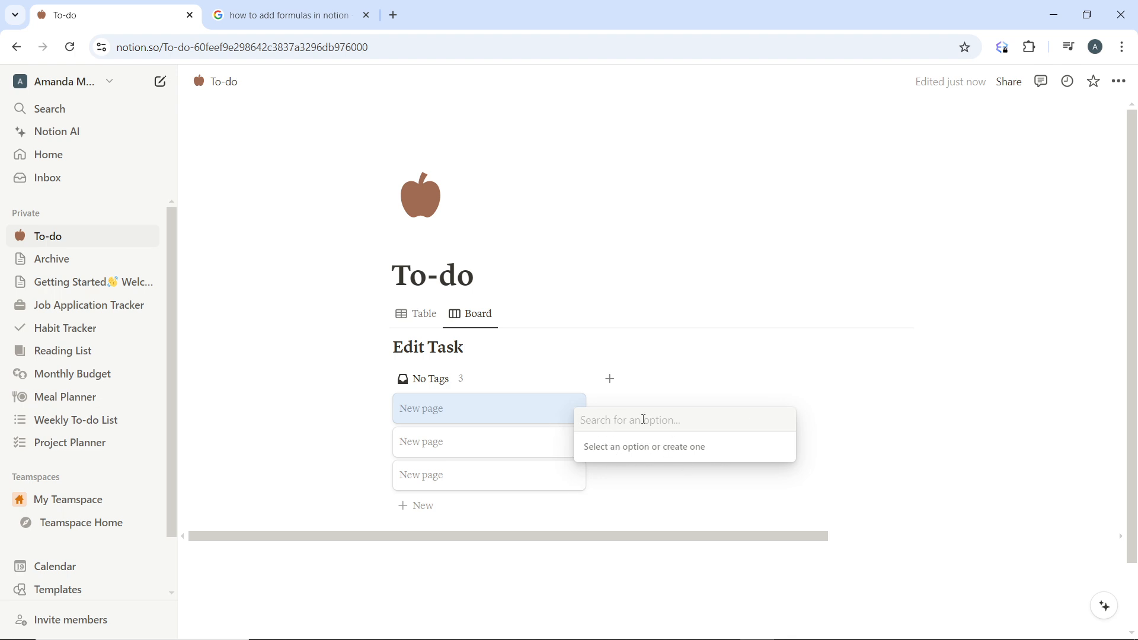
{"action": "left_click", "coordinate": [688, 355]}
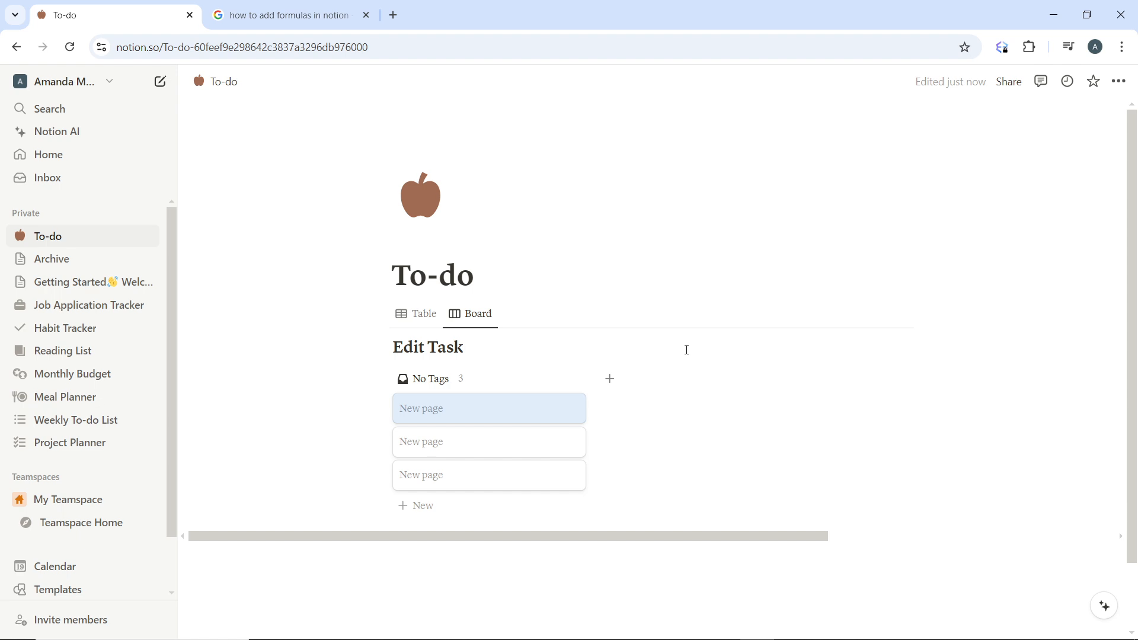
Open the first card of the board in side peek and rename its Tags property to "checklist"
{"action": "left_click", "coordinate": [549, 413]}
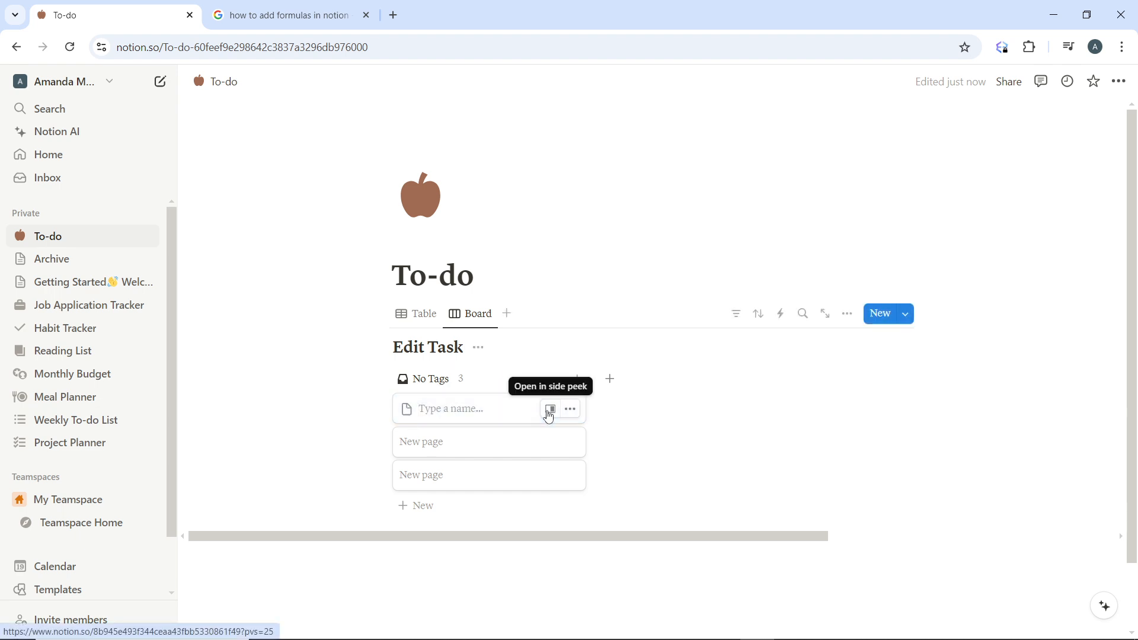
{"action": "left_click", "coordinate": [549, 413]}
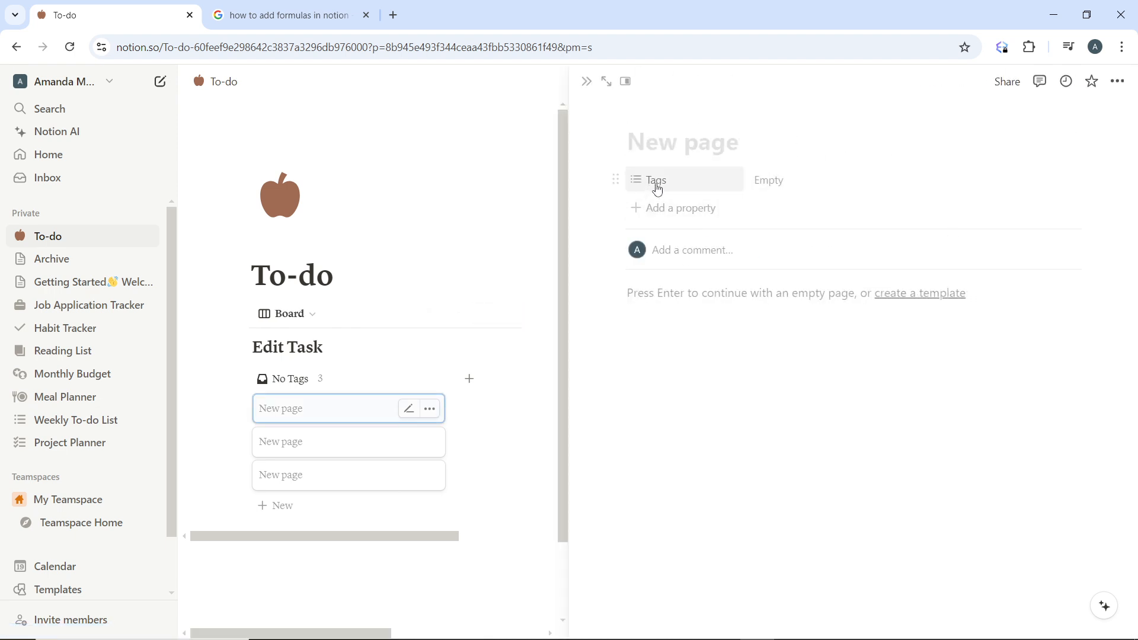
{"action": "left_click", "coordinate": [660, 186]}
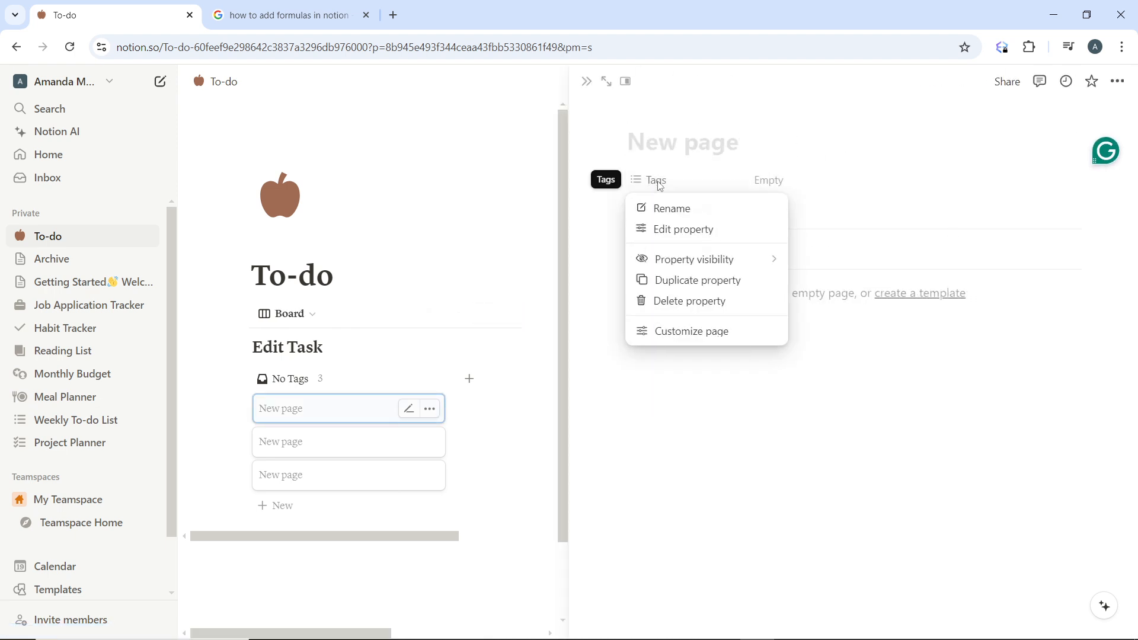
{"action": "left_click", "coordinate": [686, 232]}
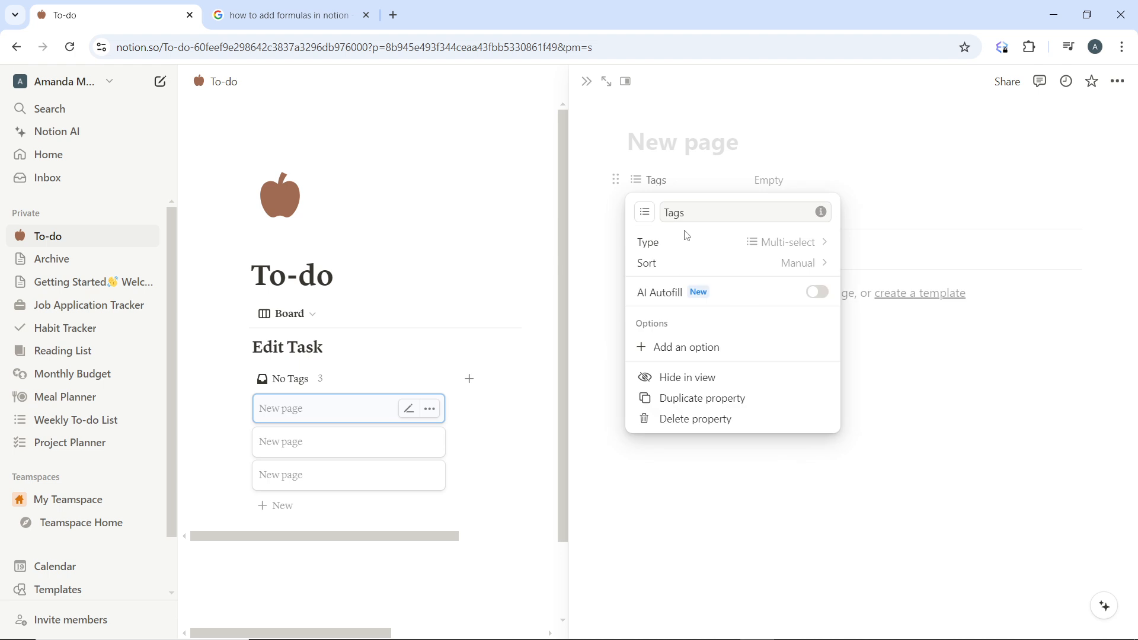
{"action": "left_click", "coordinate": [763, 247]}
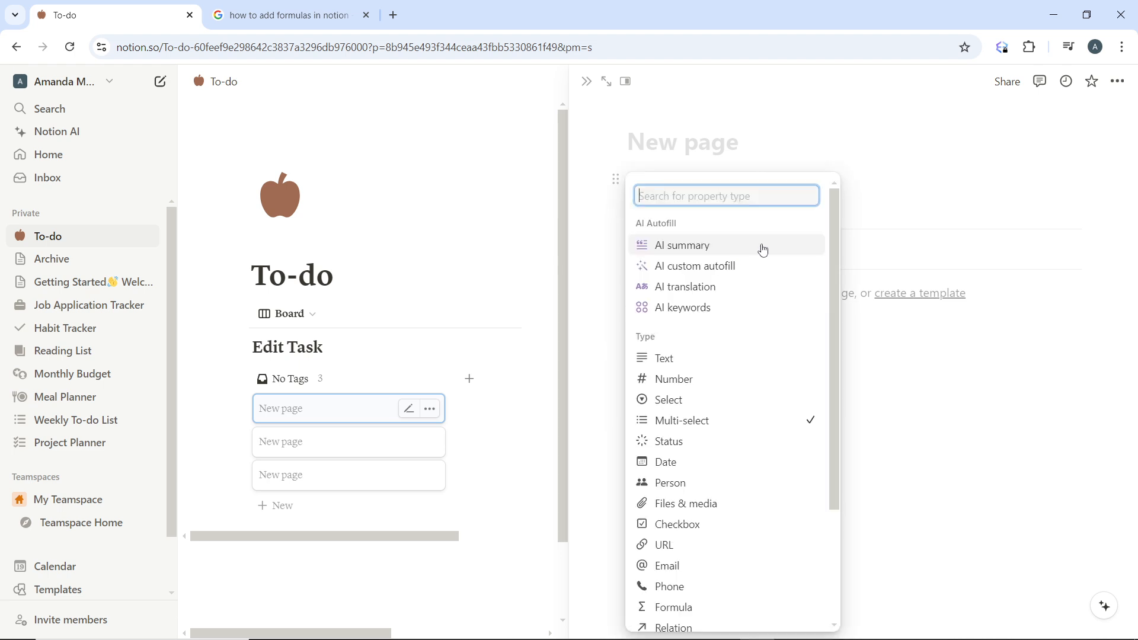
{"action": "left_click", "coordinate": [736, 425]}
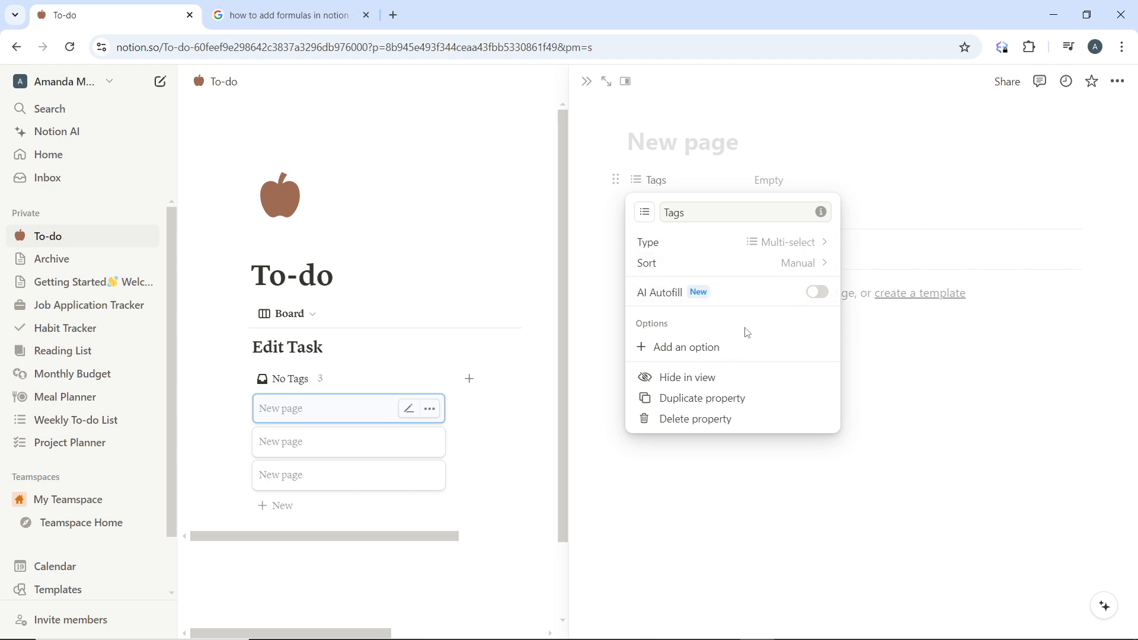
{"action": "left_click", "coordinate": [733, 213]}
{"action": "key", "text": "BackSpace"}
{"action": "key", "text": "BackSpace"}
{"action": "key", "text": "BackSpace"}
{"action": "key", "text": "BackSpace"}
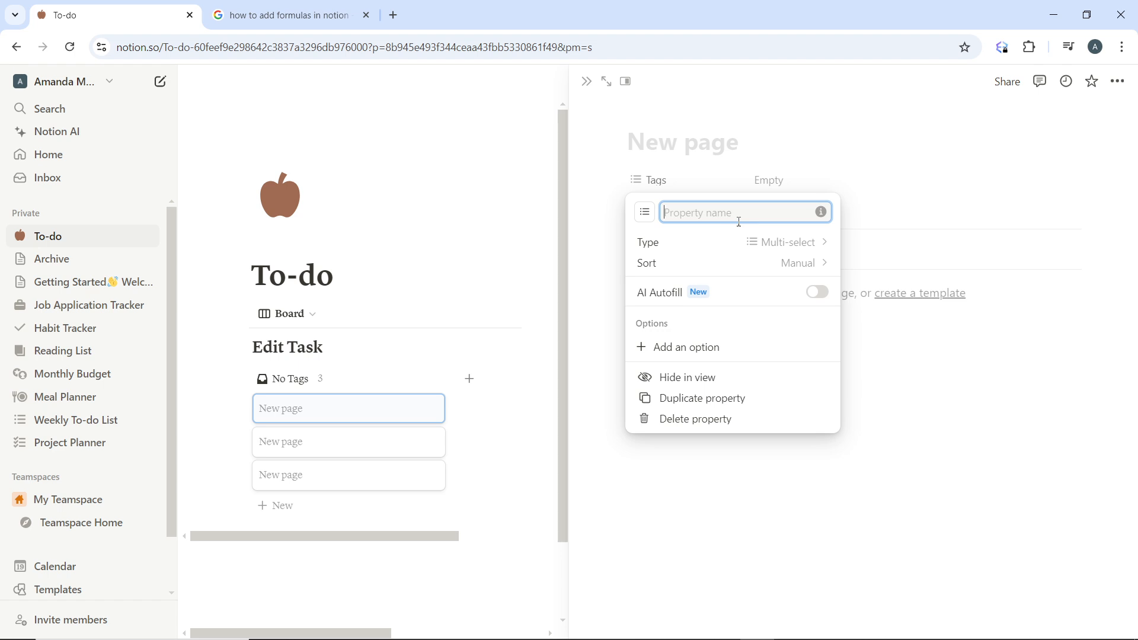
{"action": "type", "text": "checklist"}
{"action": "left_click", "coordinate": [904, 224]}
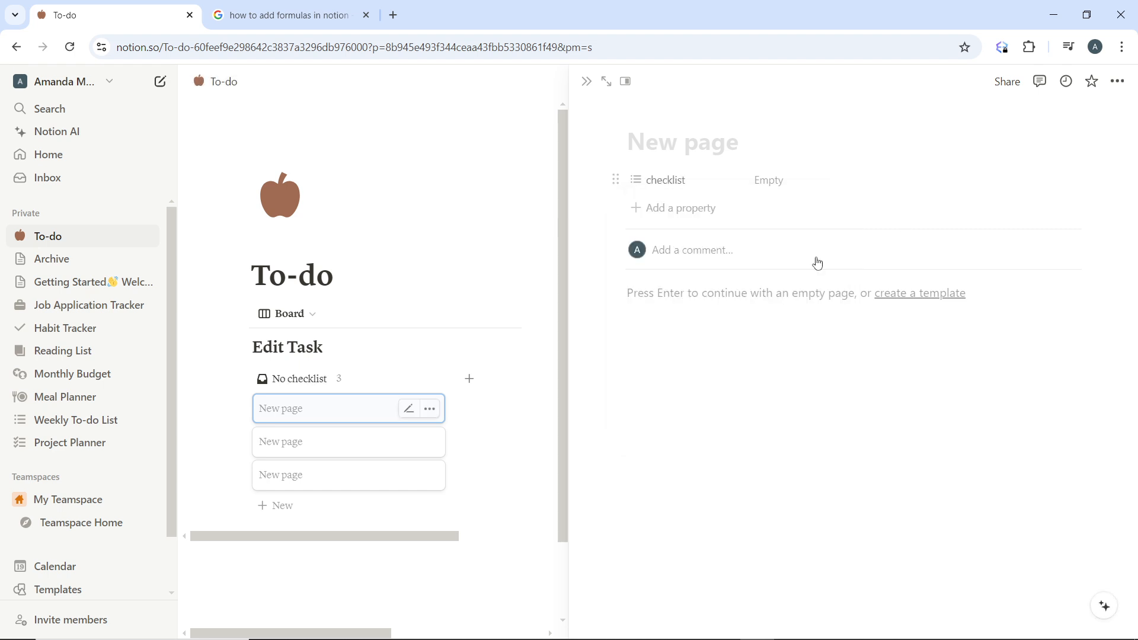
Change the type of the checklist property to Select
{"action": "left_click", "coordinate": [673, 184]}
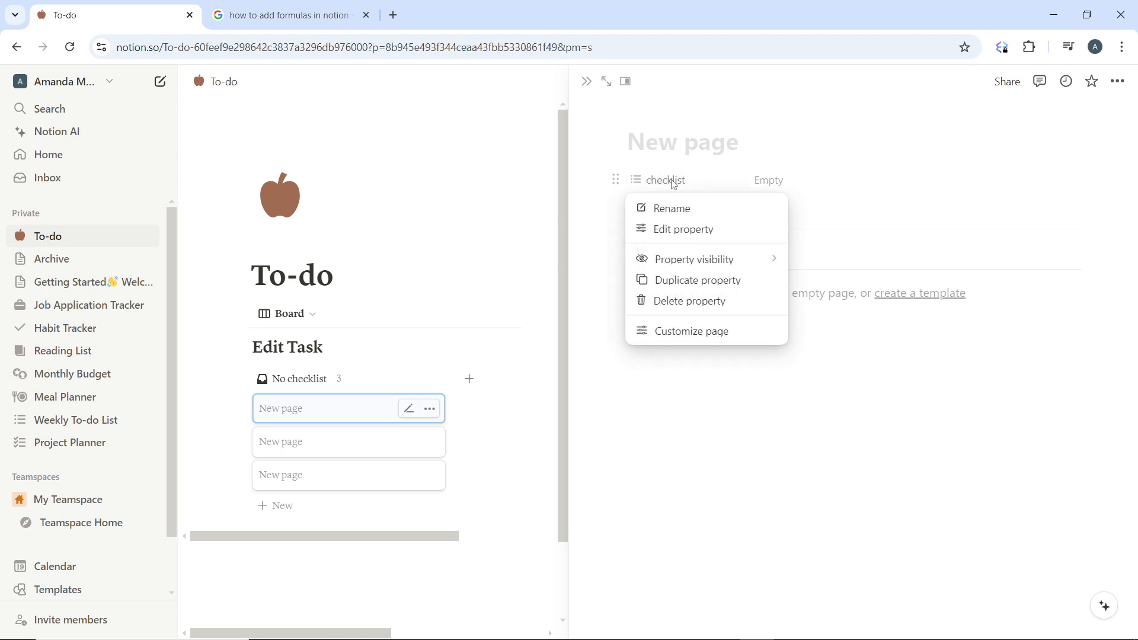
{"action": "left_click", "coordinate": [708, 231]}
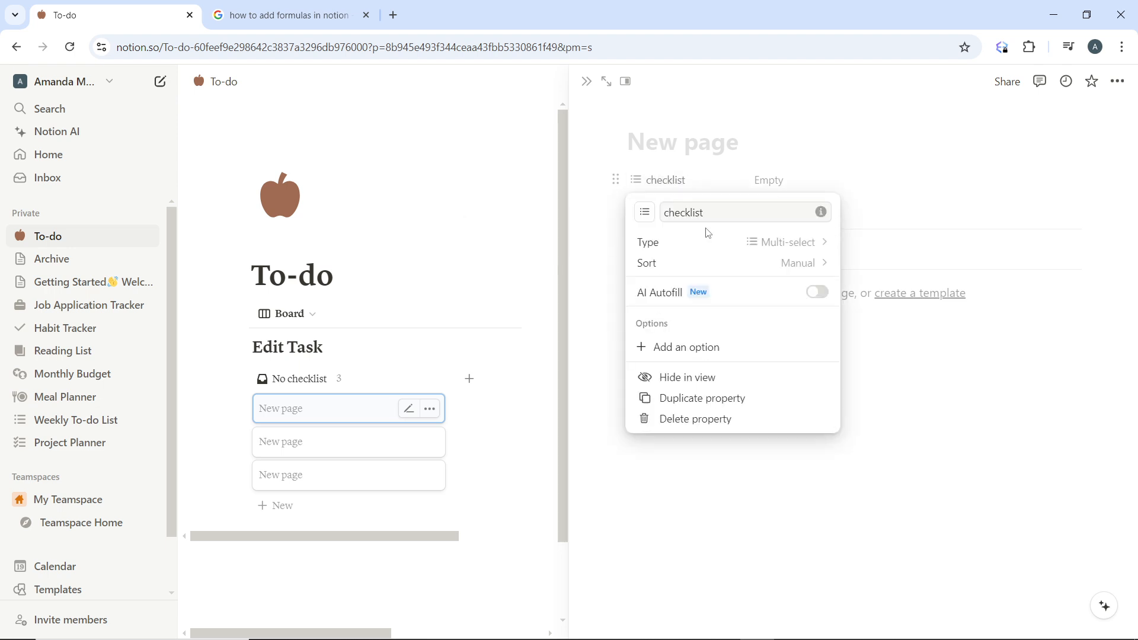
{"action": "left_click", "coordinate": [644, 212]}
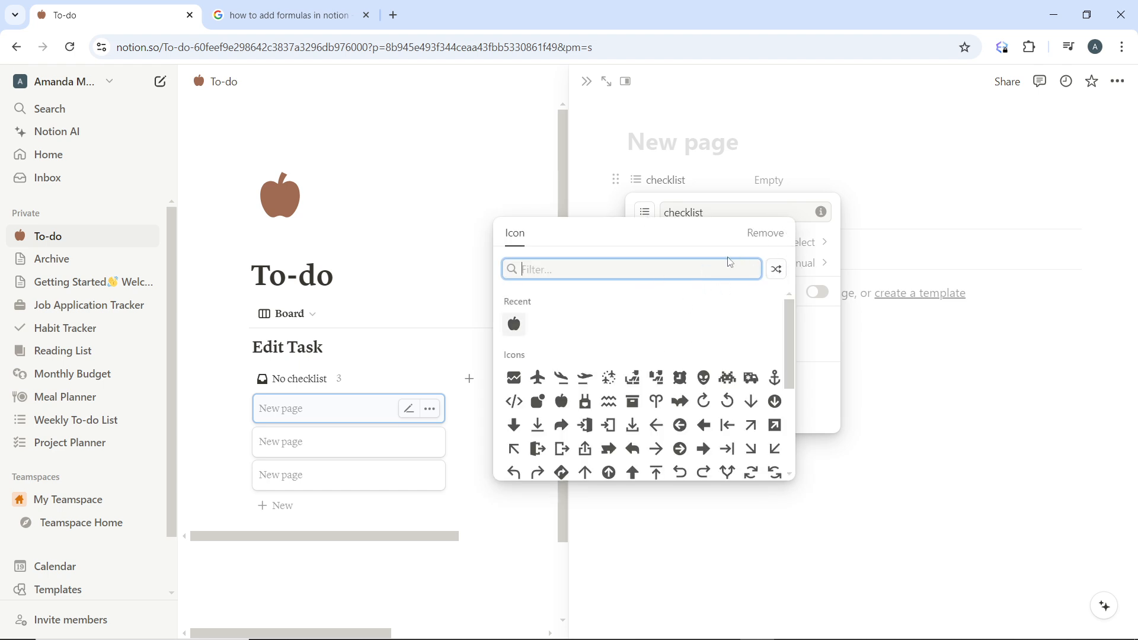
{"action": "left_click", "coordinate": [995, 153]}
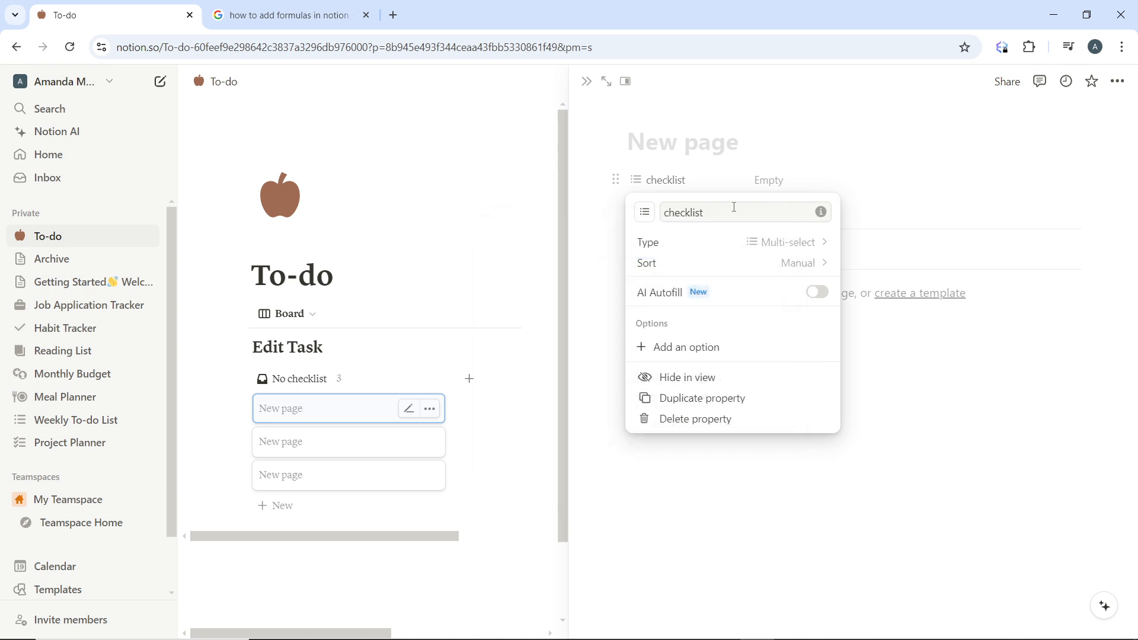
{"action": "left_click", "coordinate": [763, 248]}
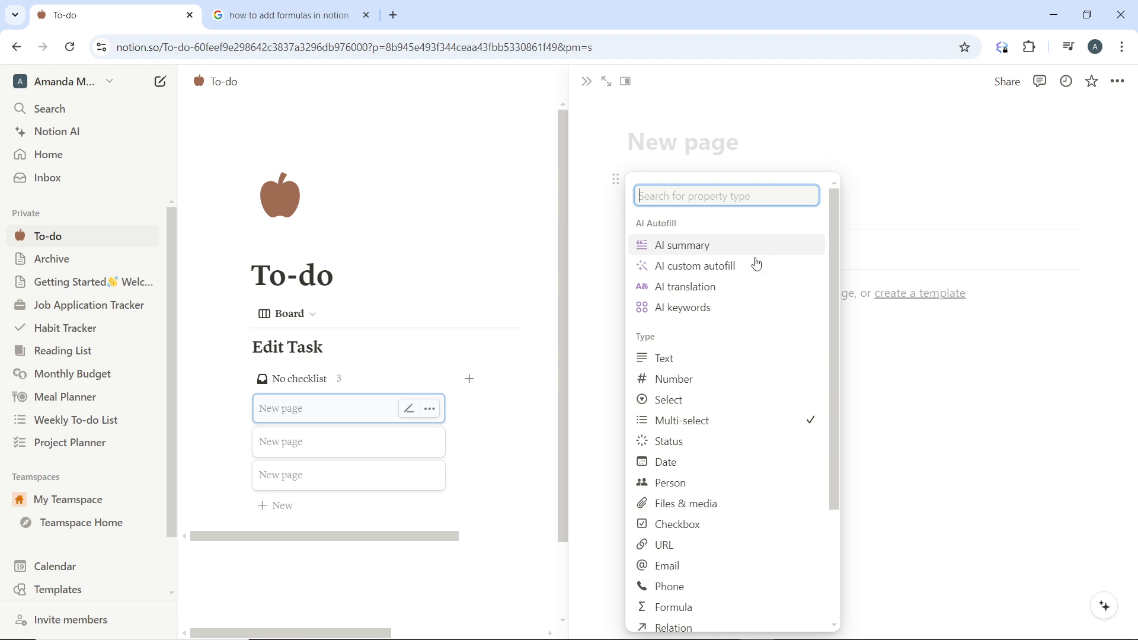
{"action": "left_click", "coordinate": [725, 403]}
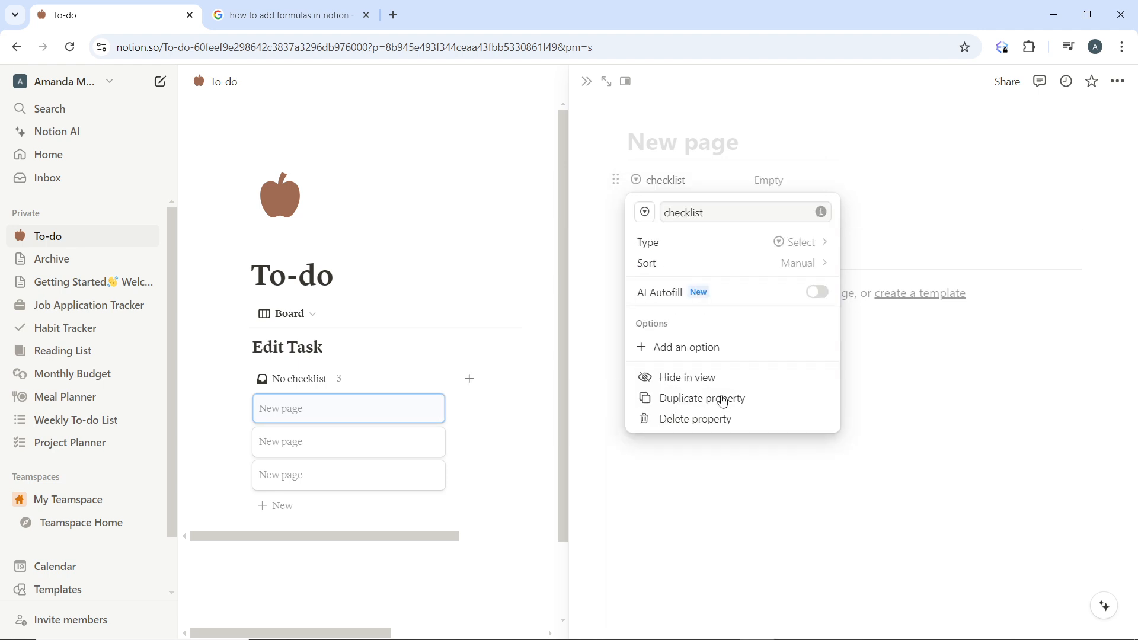
{"action": "left_click", "coordinate": [952, 225]}
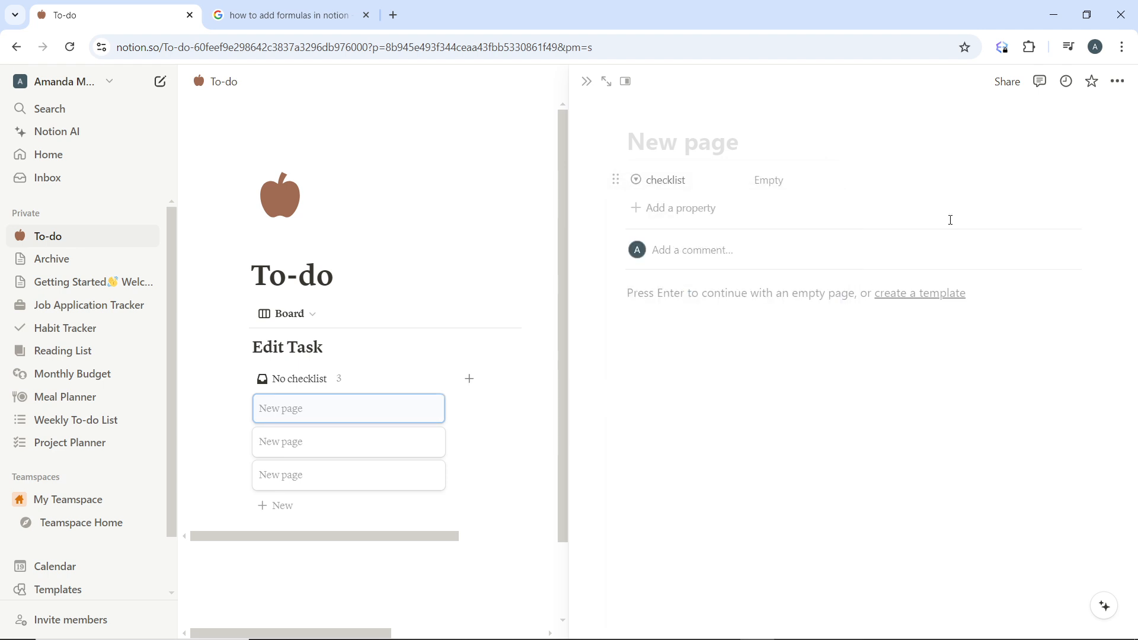
Add the suggested Priority Level property to the card and close its side peek
{"action": "left_click", "coordinate": [682, 211]}
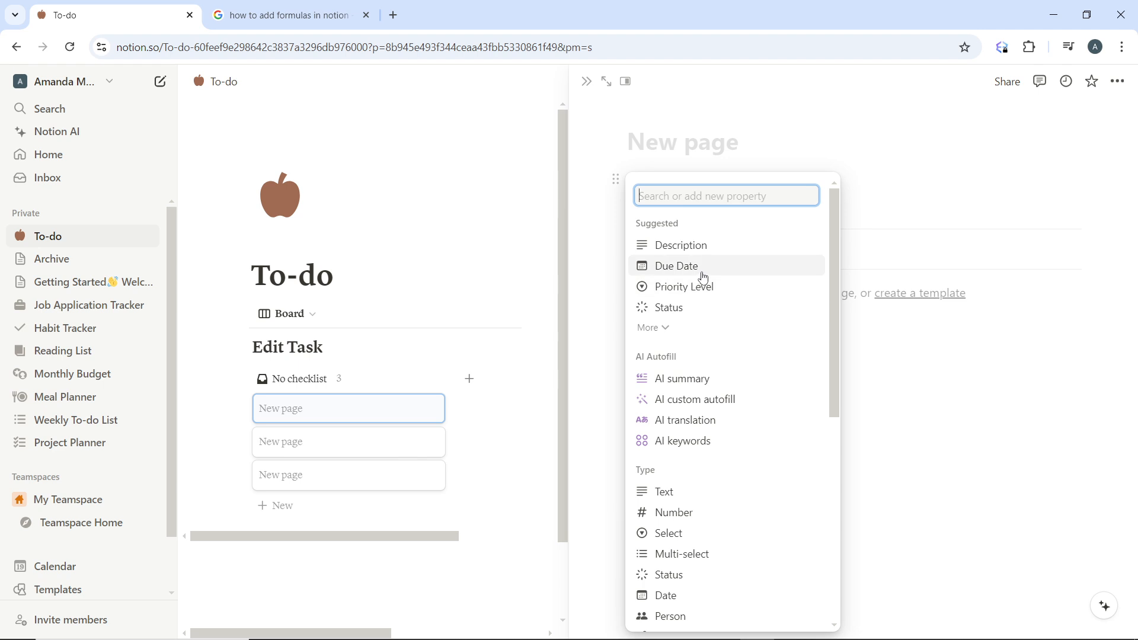
{"action": "left_click", "coordinate": [714, 289]}
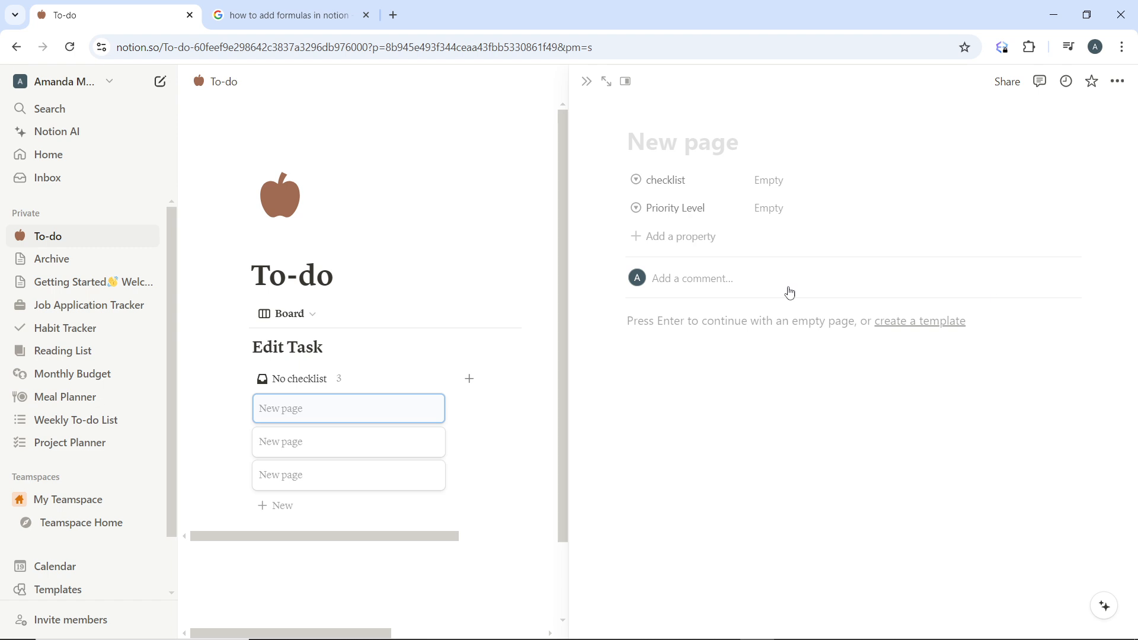
{"action": "left_click", "coordinate": [454, 156]}
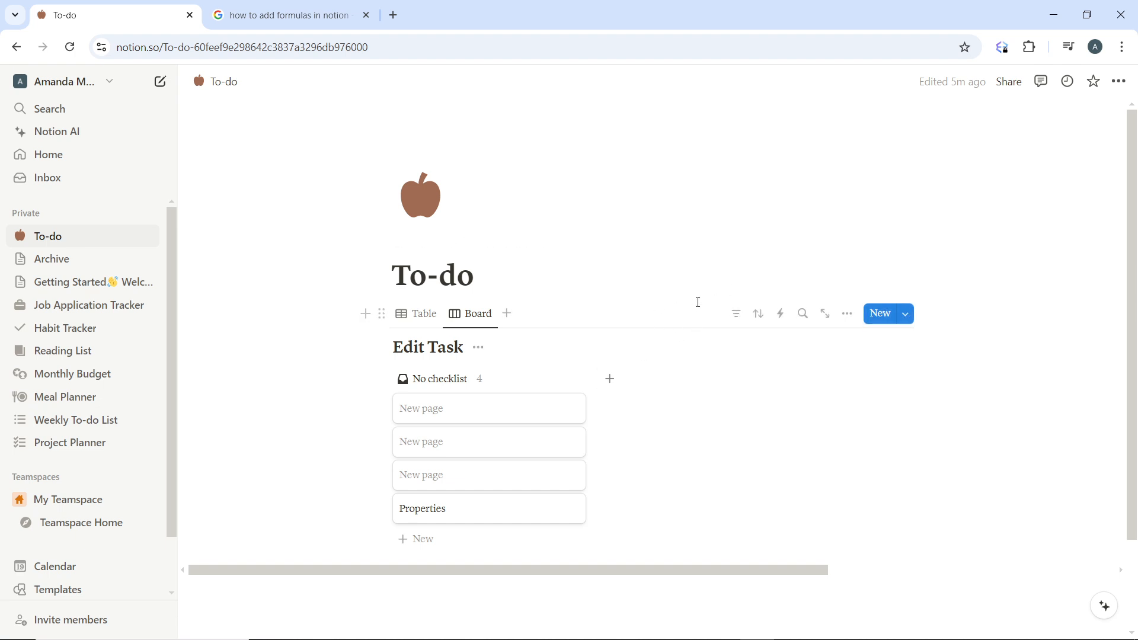
Add a new group named "For Editors" to the Edit Task board
{"action": "left_click", "coordinate": [611, 391]}
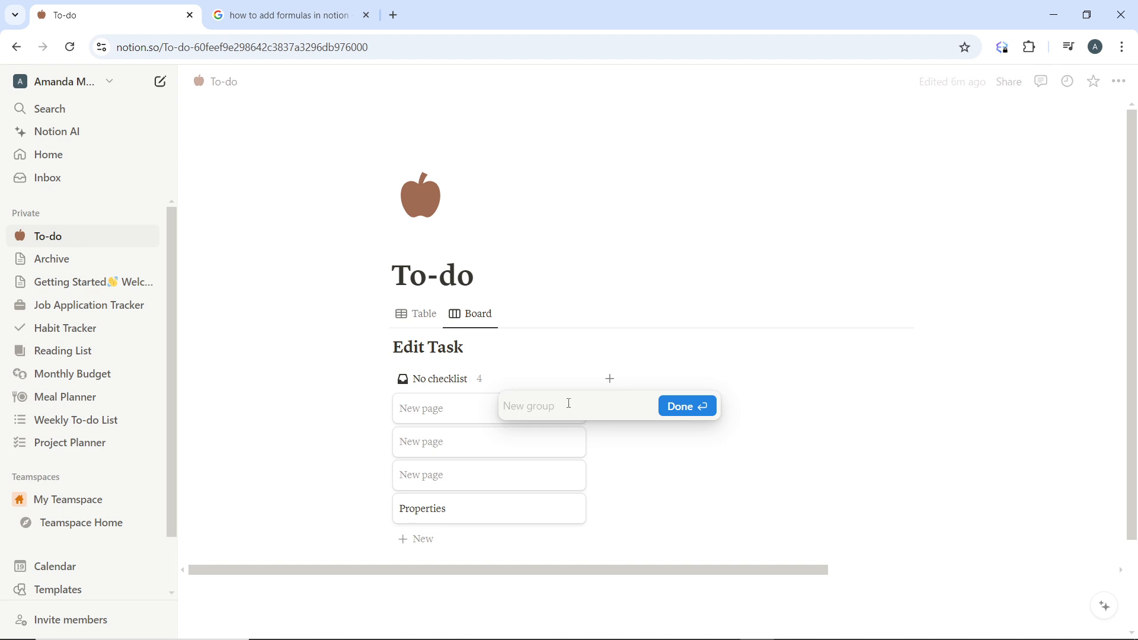
{"action": "type", "text": "F"}
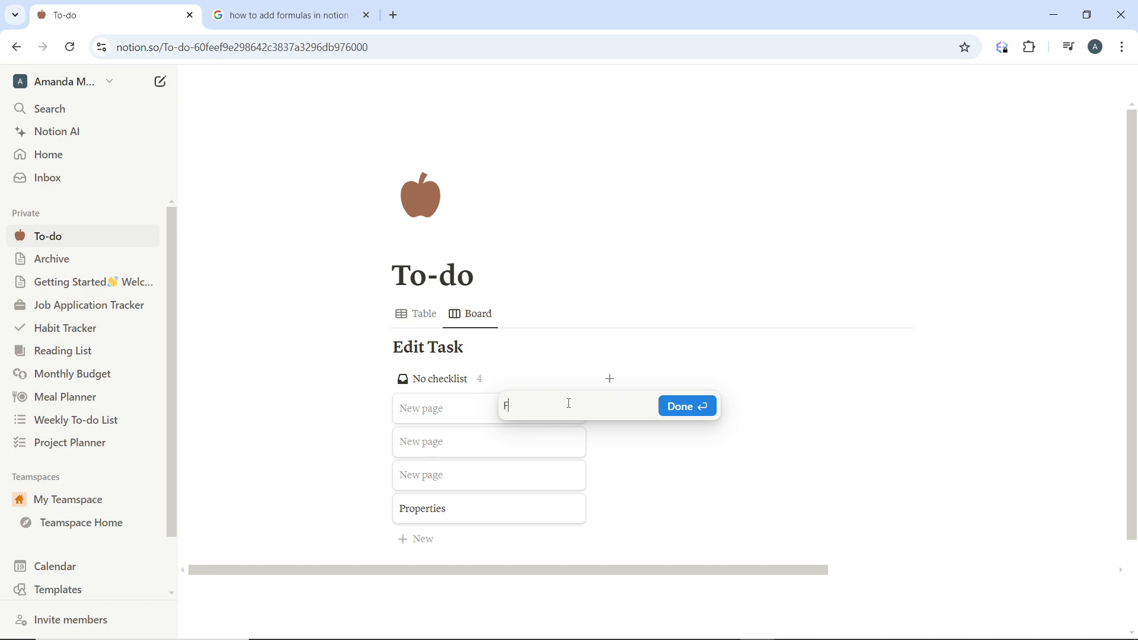
{"action": "type", "text": "or Editors"}
{"action": "left_click", "coordinate": [687, 416]}
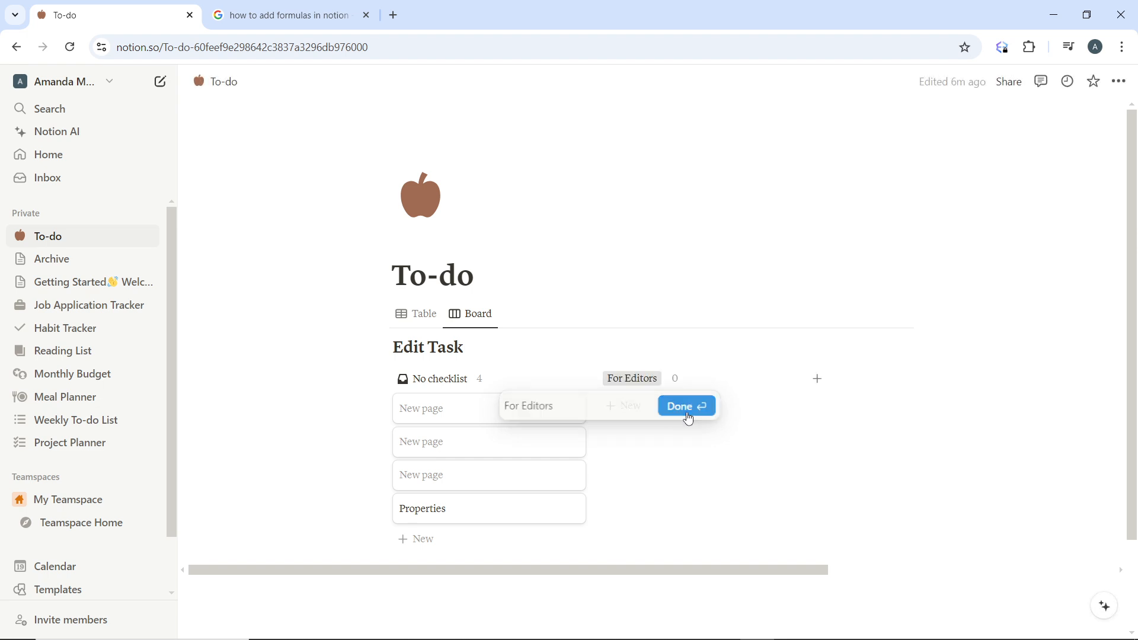
Add an unnamed card to the For Editors group and view its properties in side peek
{"action": "left_click", "coordinate": [632, 407]}
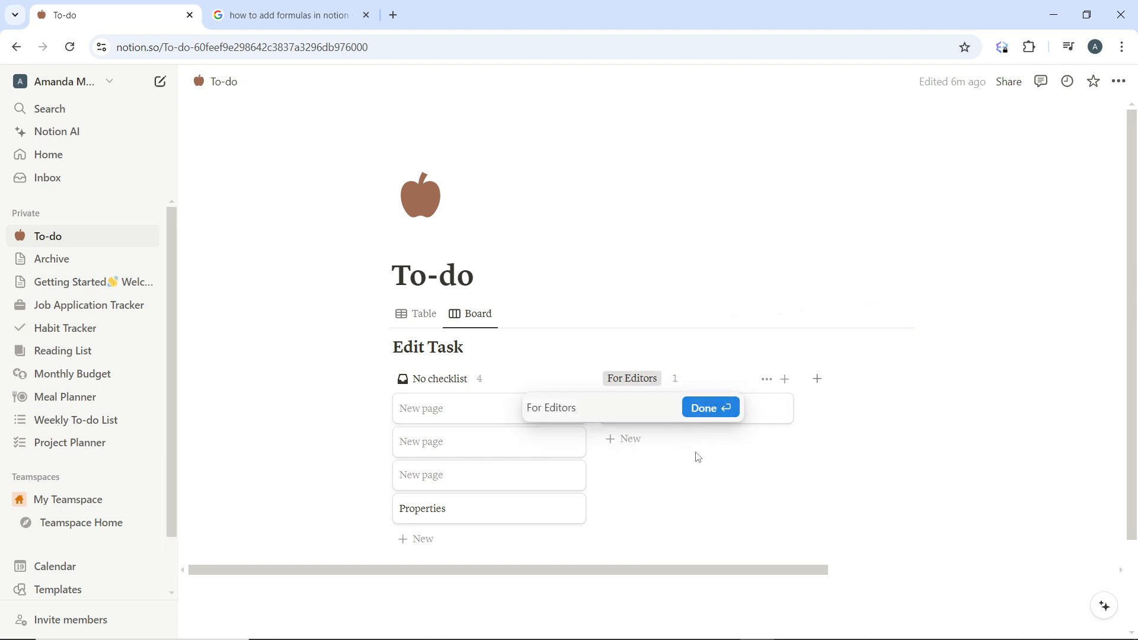
{"action": "left_click", "coordinate": [708, 407]}
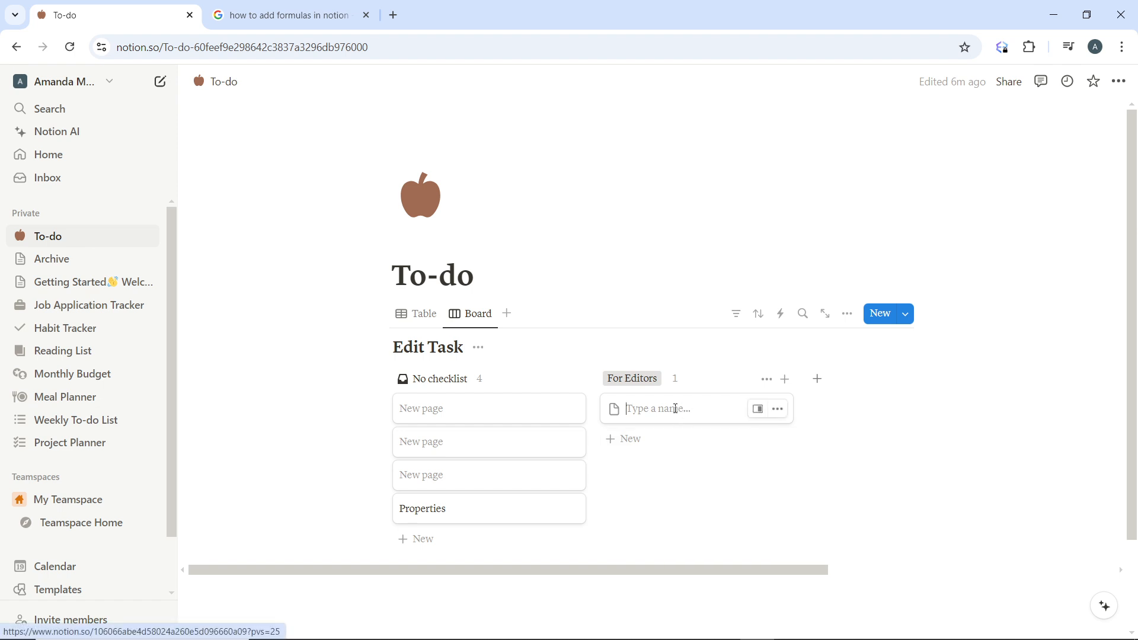
{"action": "left_click", "coordinate": [762, 414]}
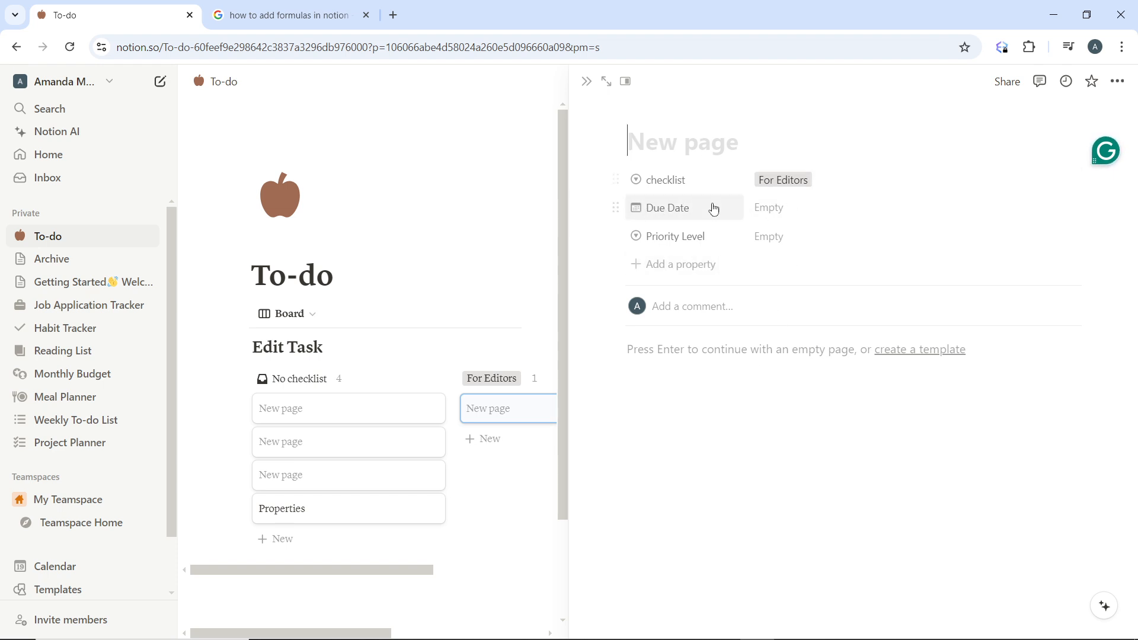
{"action": "left_click", "coordinate": [447, 196]}
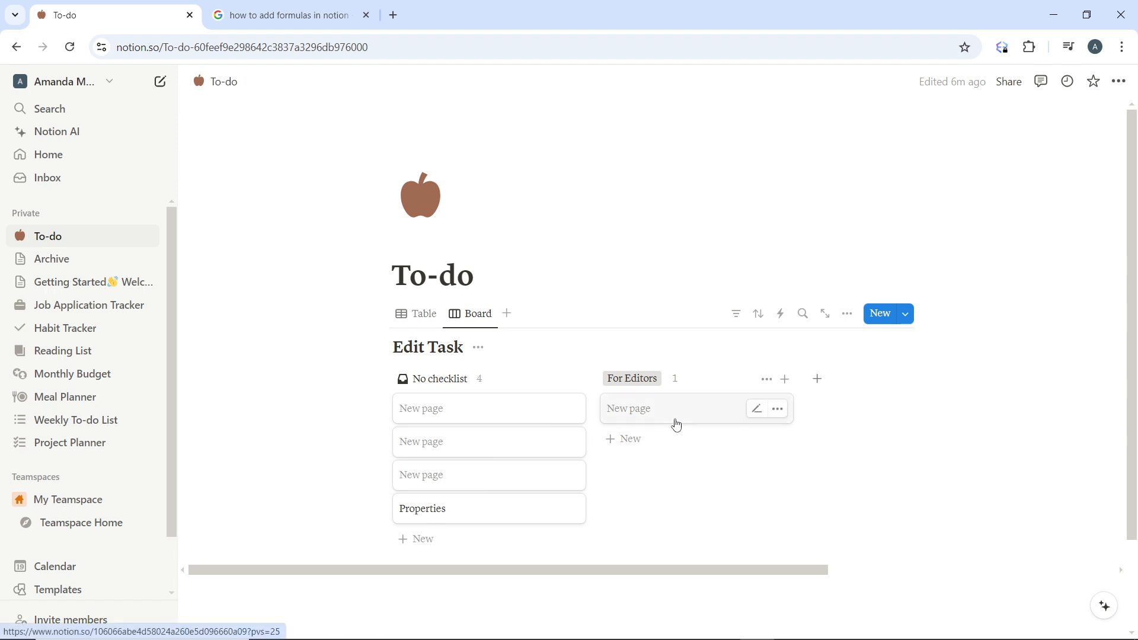
Move the For Editors group ahead of the No checklist group on the board
{"action": "left_click_drag", "start_coordinate": [618, 384], "coordinate": [355, 457]}
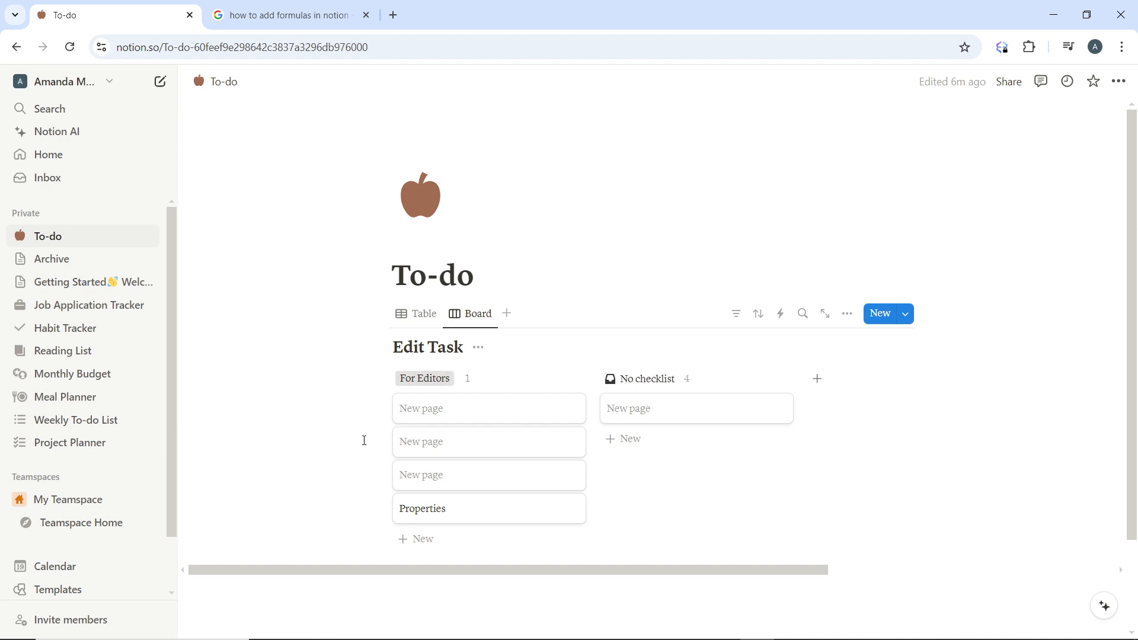